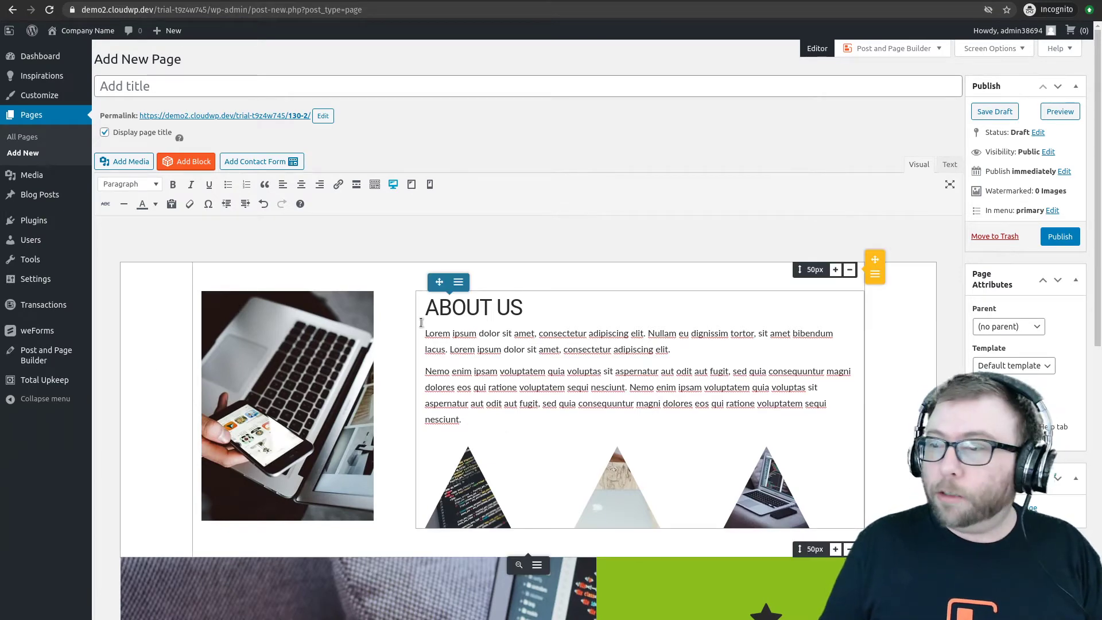
# Assign the Home template to the About Us page in Page Attributes and publish it
pyautogui.scroll(-1, 405, 364)
pyautogui.scroll(-3, 408, 323)
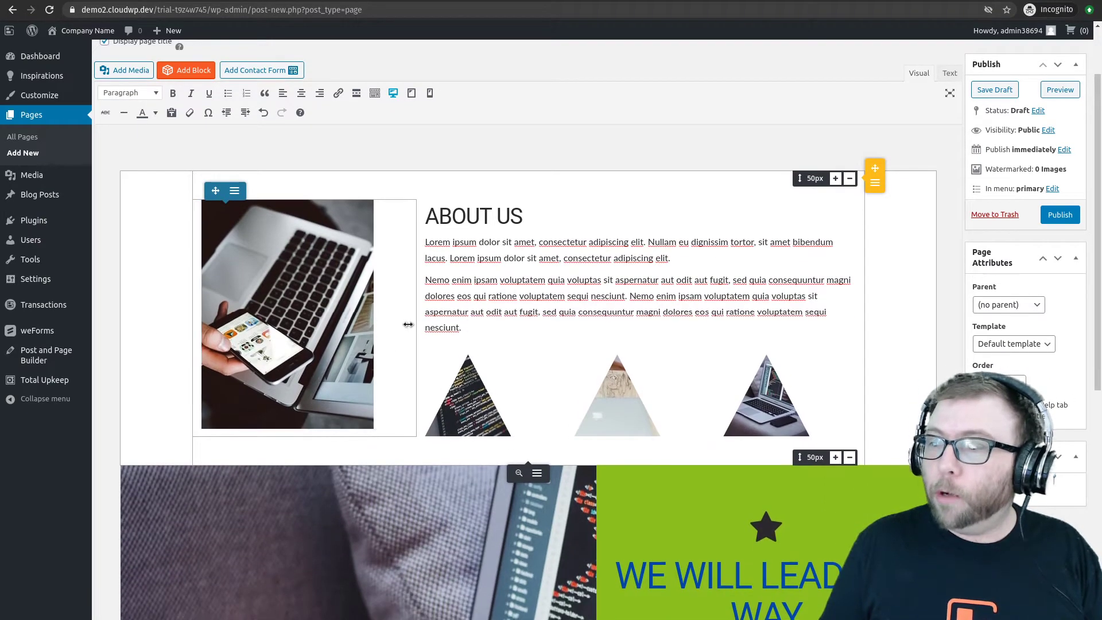
pyautogui.scroll(4, 408, 324)
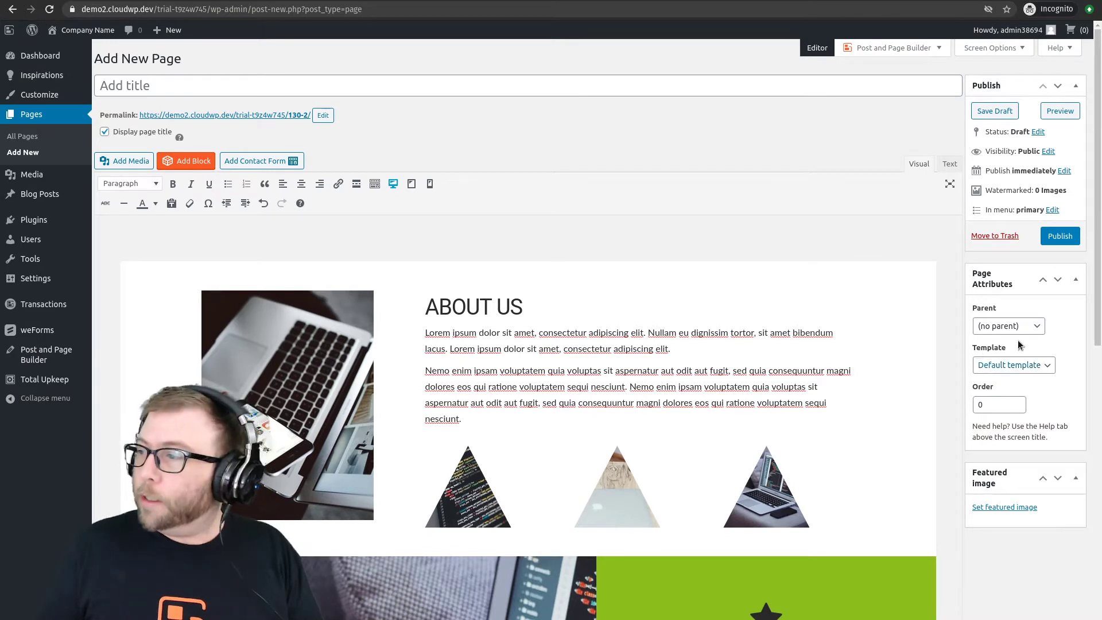
pyautogui.click(1036, 366)
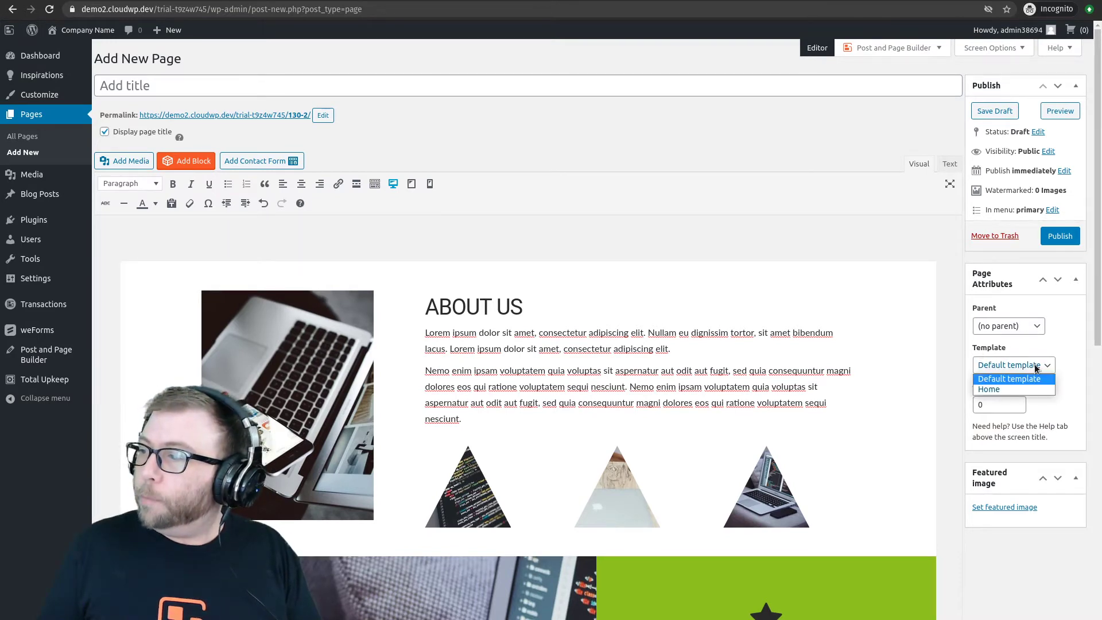
pyautogui.click(1003, 388)
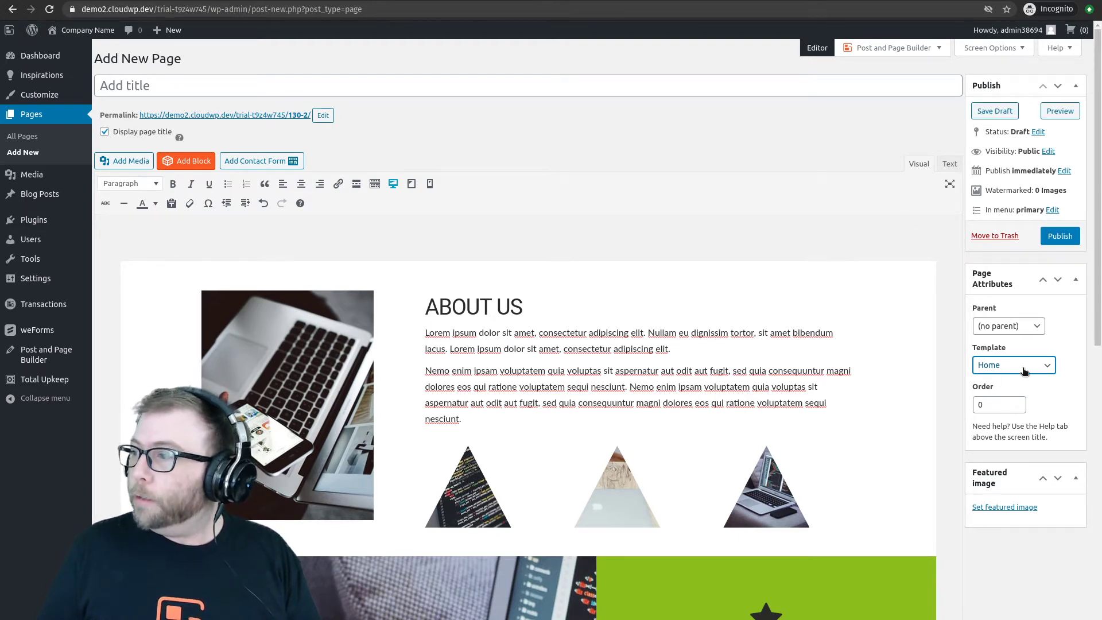
pyautogui.click(1060, 237)
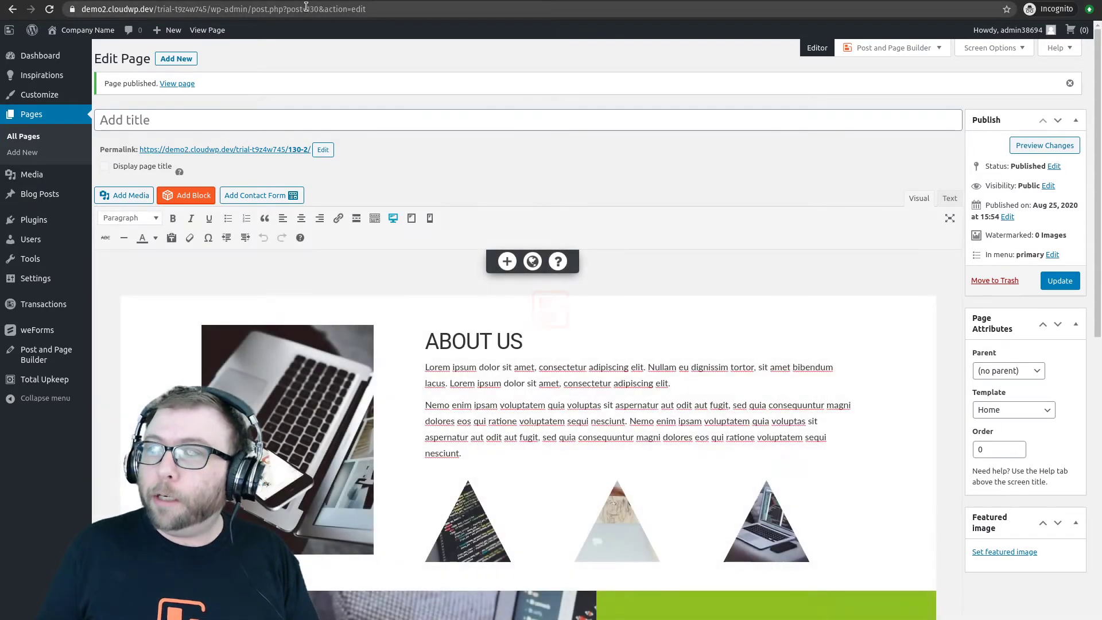
pyautogui.moveTo(305, 7); pyautogui.dragTo(319, 9)
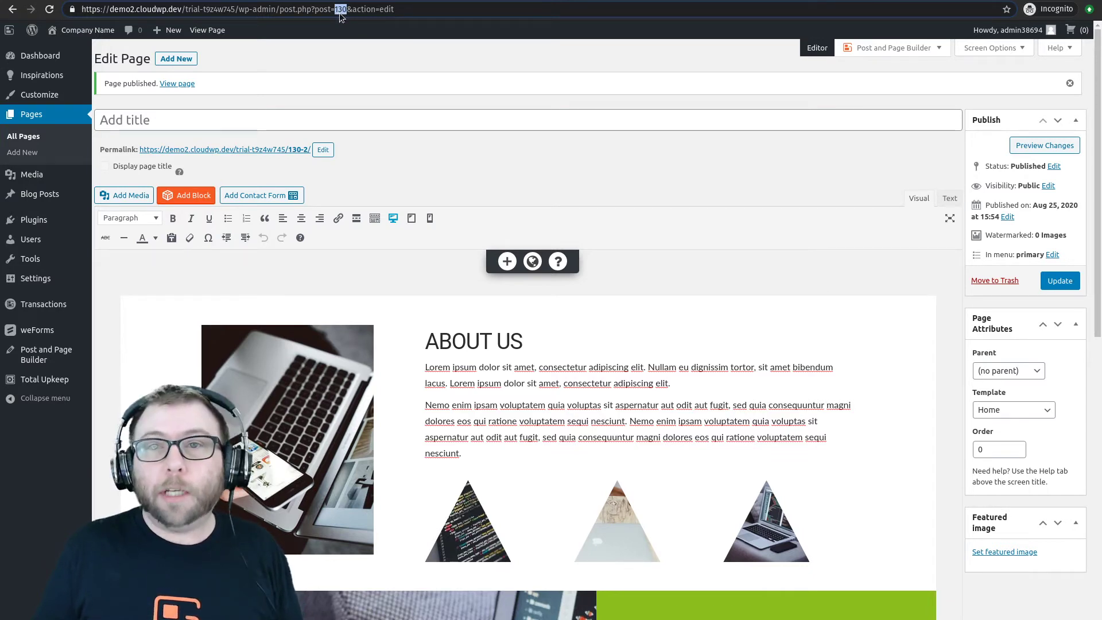
# Navigate the Customizer to the Advanced > Custom JS & CSS settings
pyautogui.click(41, 75)
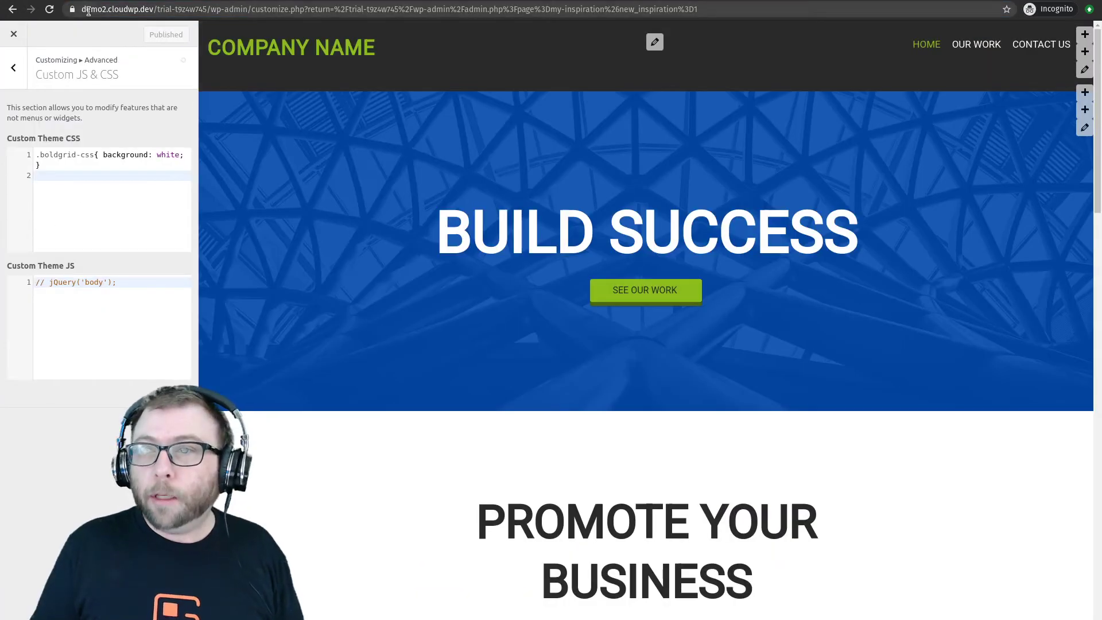
pyautogui.click(14, 69)
pyautogui.click(15, 69)
pyautogui.click(46, 301)
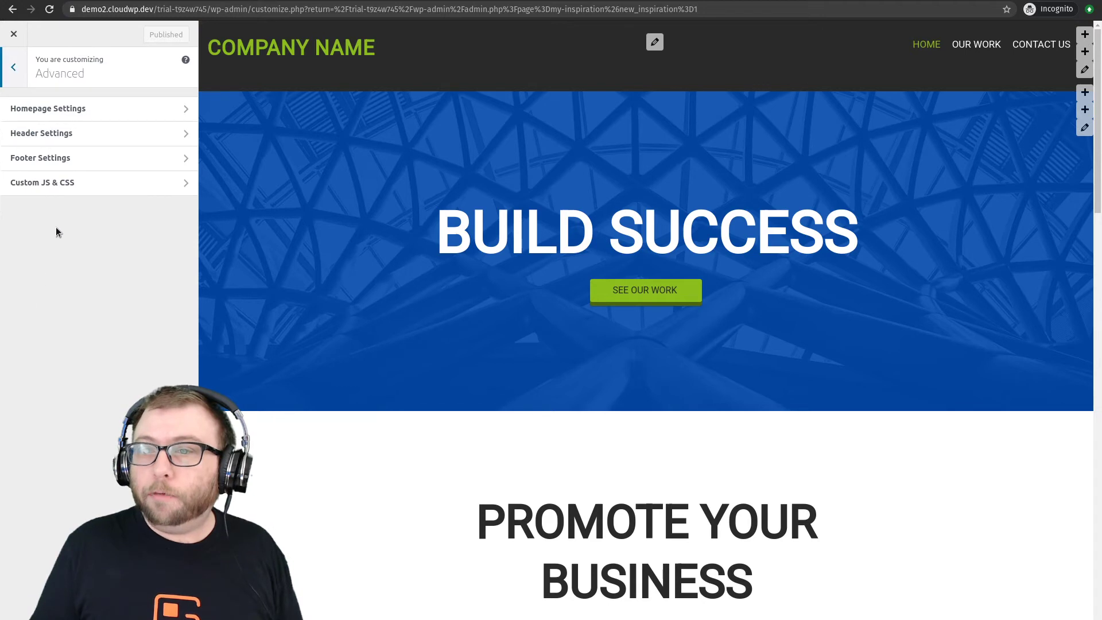
pyautogui.click(56, 183)
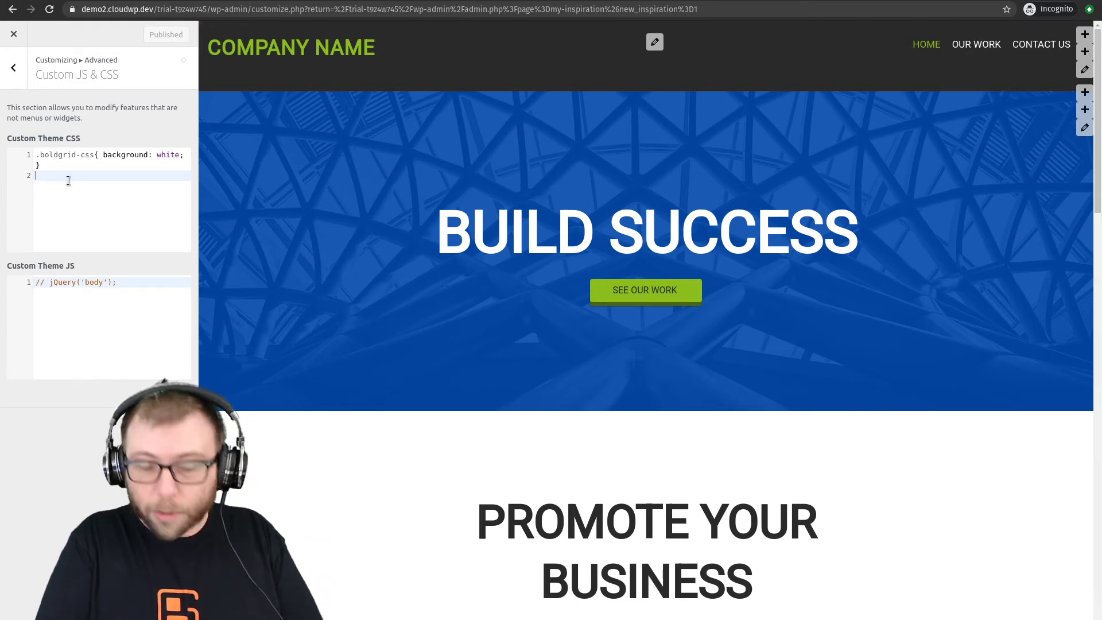
# Enter the rule body.page-id-130 #masthead { display: none; in Custom Theme CSS
pyautogui.write('body')
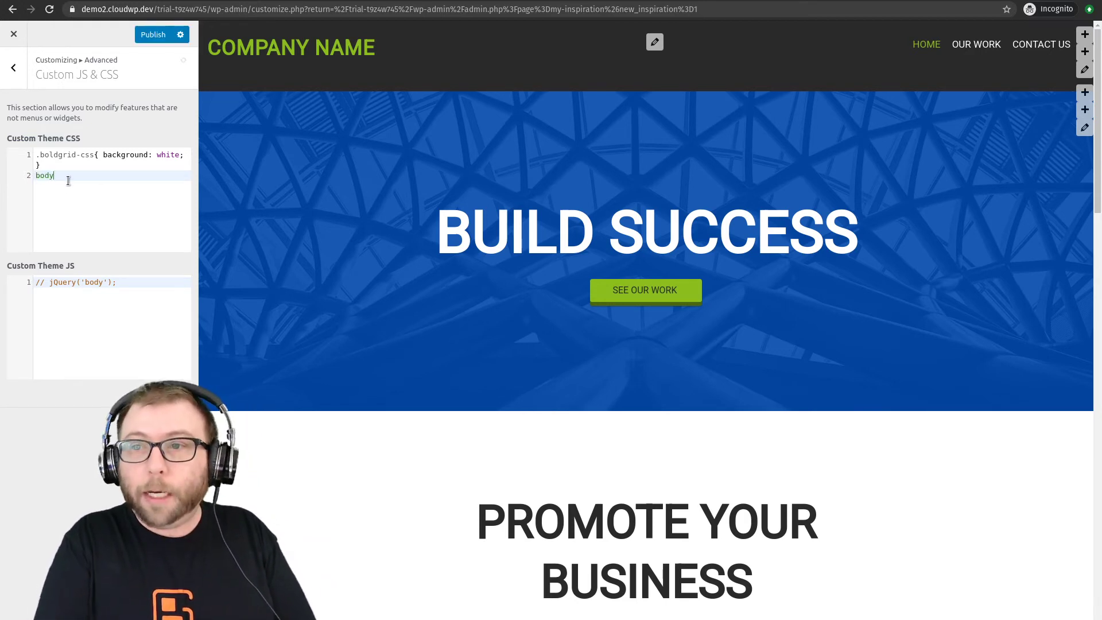
pyautogui.write('.page-')
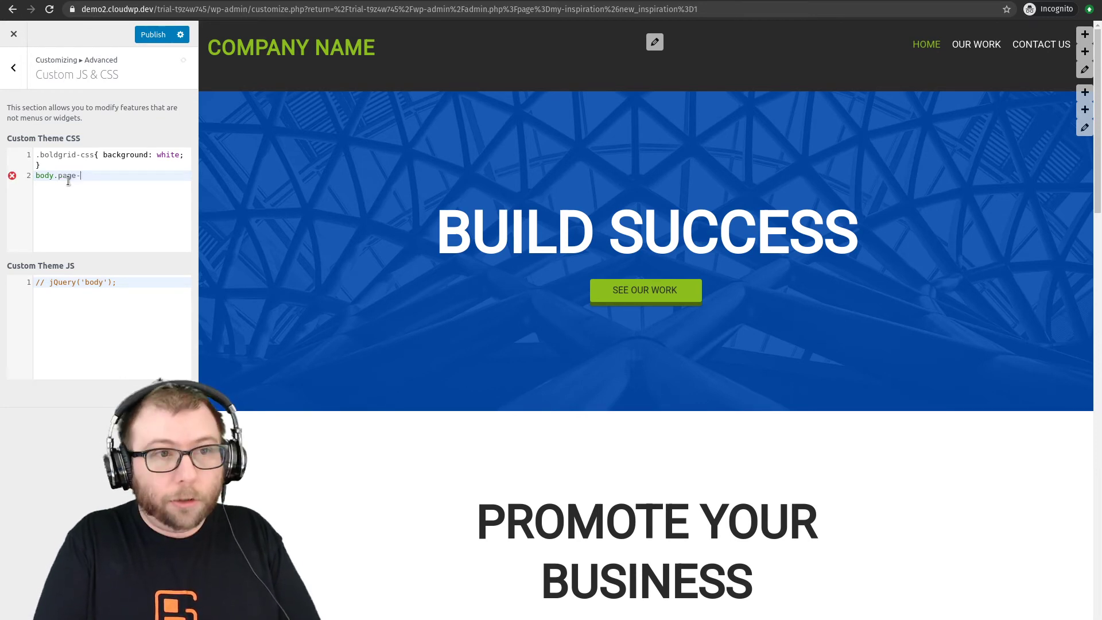
pyautogui.write('id-130')
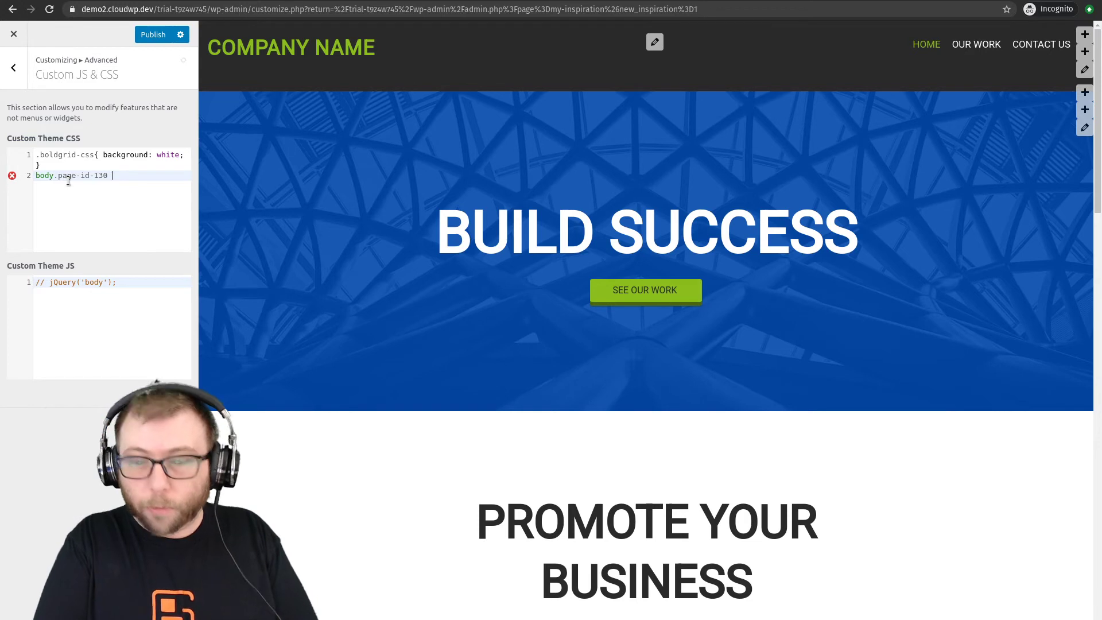
pyautogui.write(' #masthead')
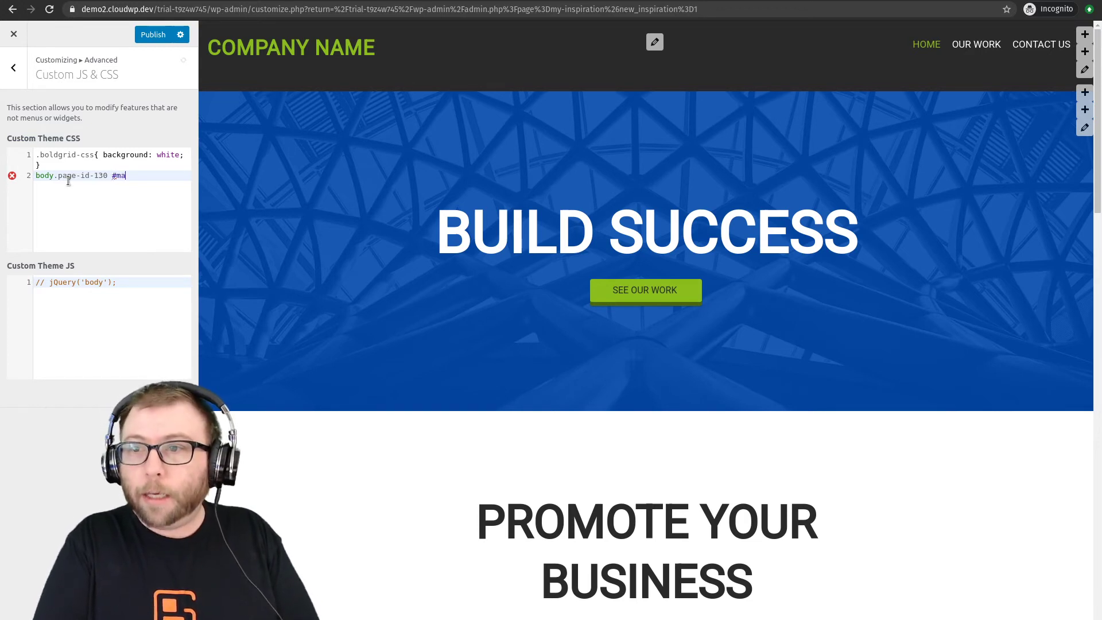
pyautogui.press('BackSpace')
pyautogui.press('BackSpace')
pyautogui.press('BackSpace')
pyautogui.press('BackSpace')
pyautogui.press('BackSpace')
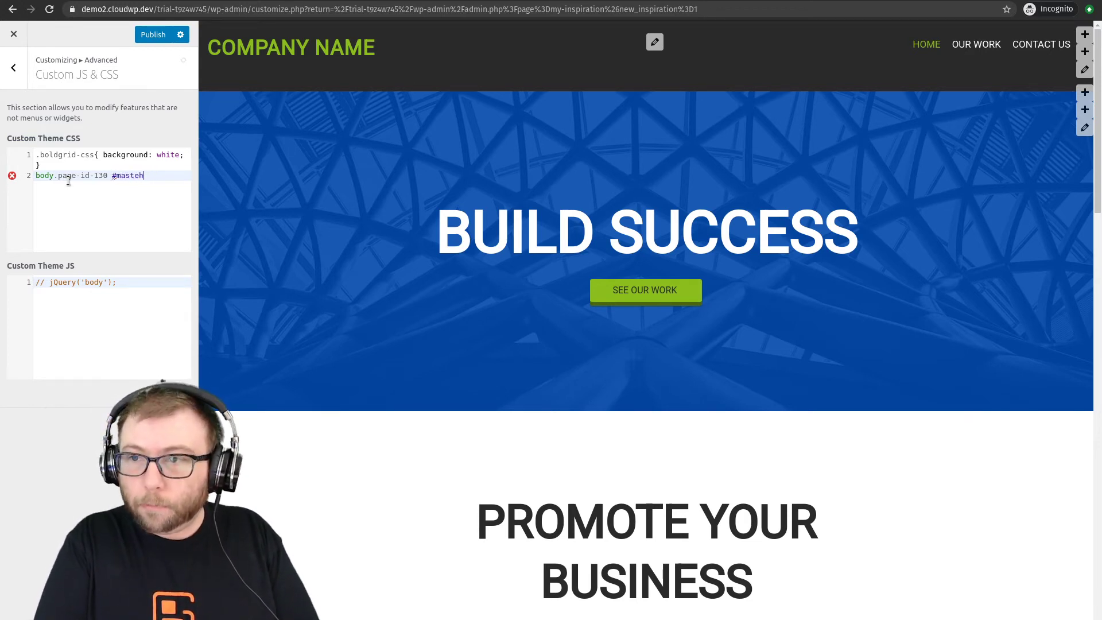
pyautogui.write('head')
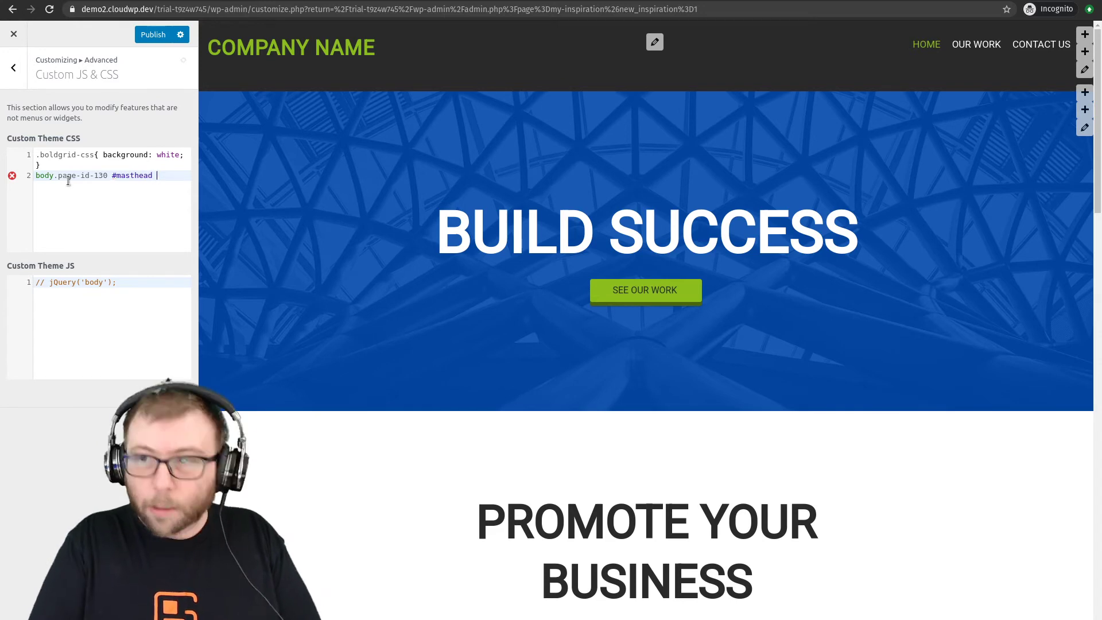
pyautogui.write(' {')
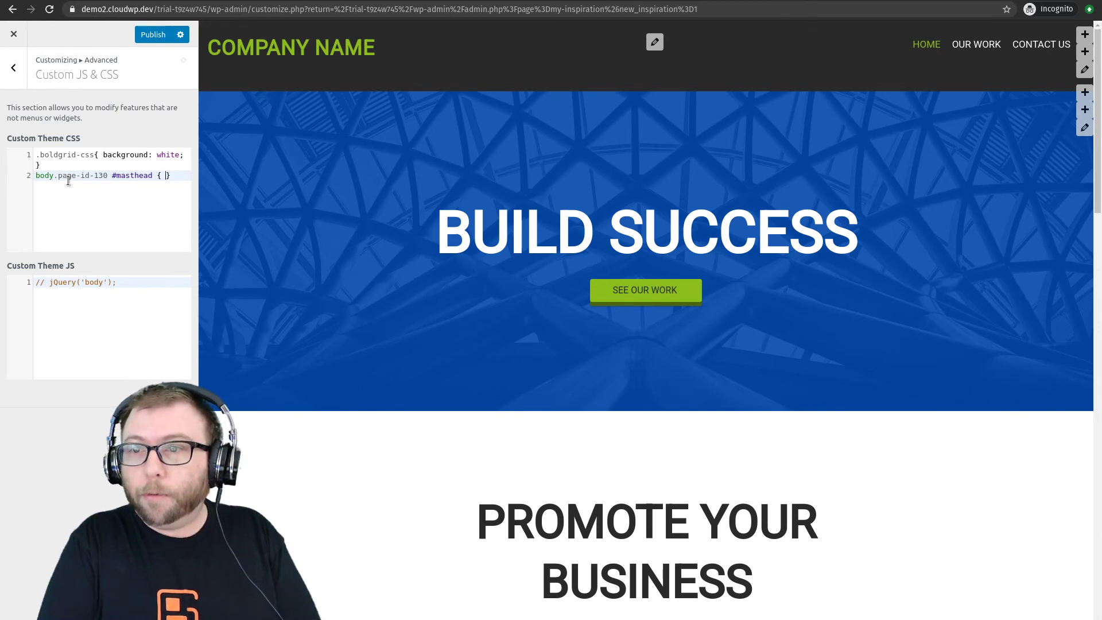
pyautogui.write(' display: n')
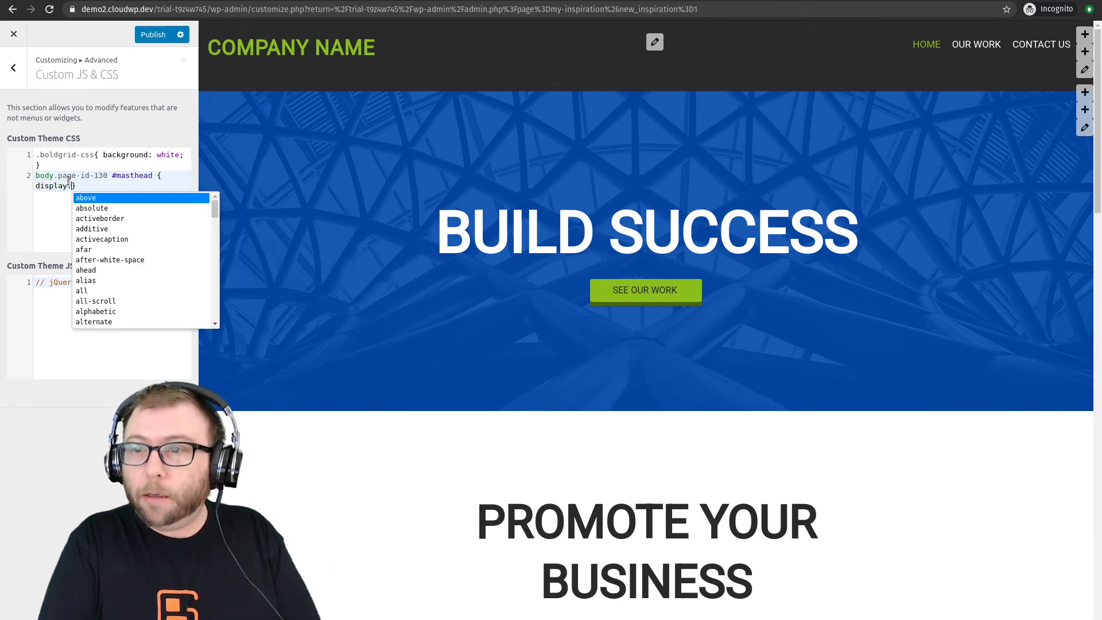
pyautogui.write('one;')
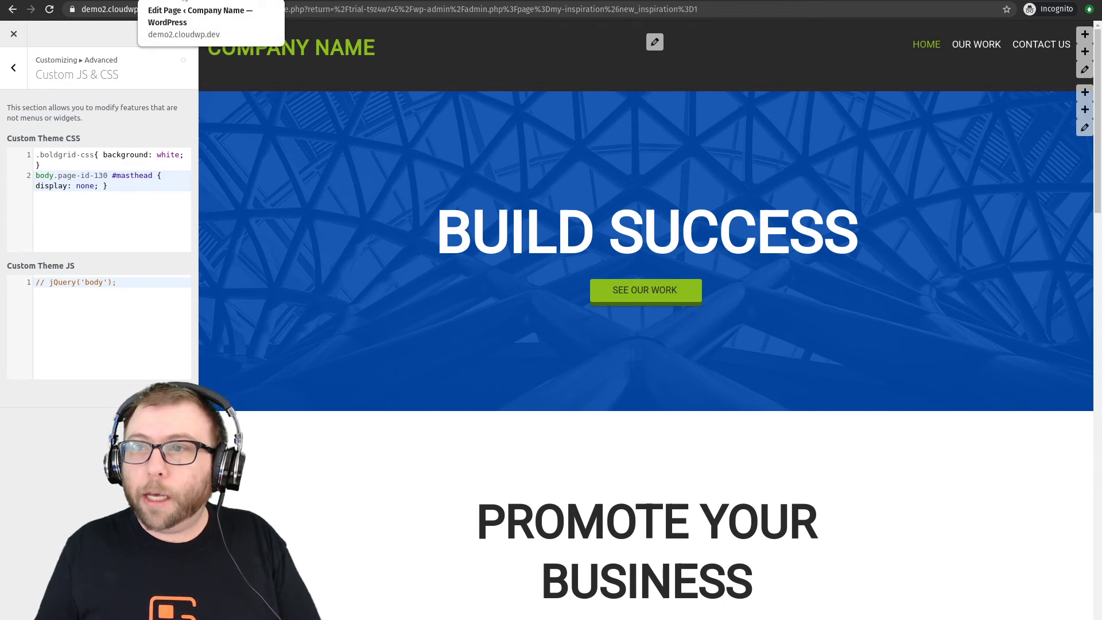
pyautogui.click(137, 1)
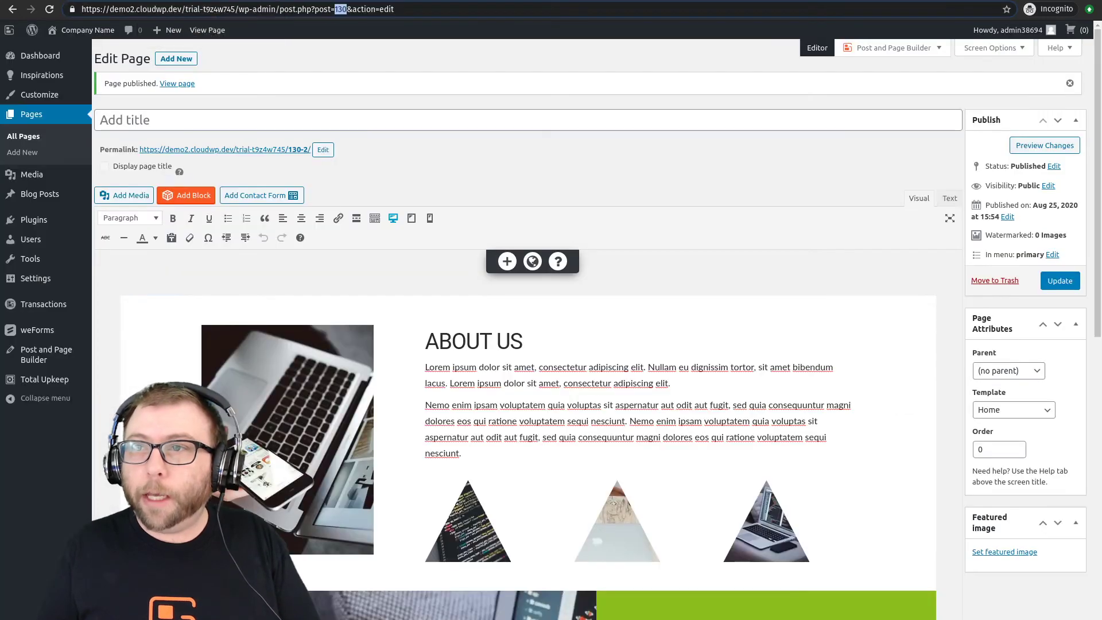
pyautogui.click(1038, 149)
pyautogui.click(1038, 149)
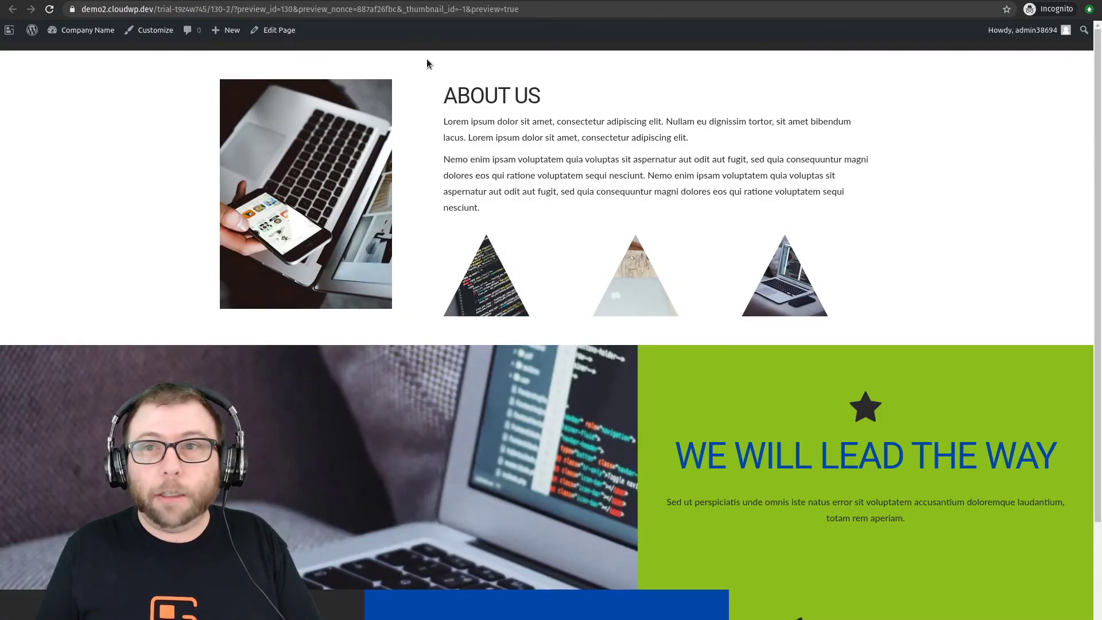
pyautogui.scroll(-2, 602, 136)
pyautogui.scroll(-1, 602, 136)
pyautogui.scroll(3, 602, 136)
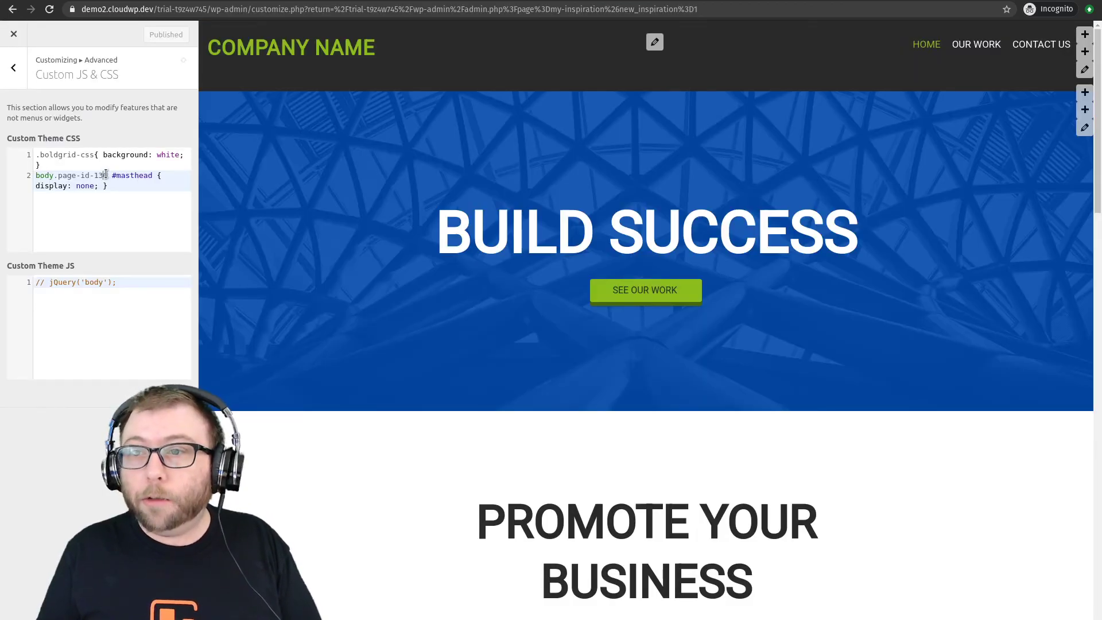
# Add ', body.page-id-XXX #masthead' to the page-130 selector, without a trailing comma
pyautogui.click(153, 176)
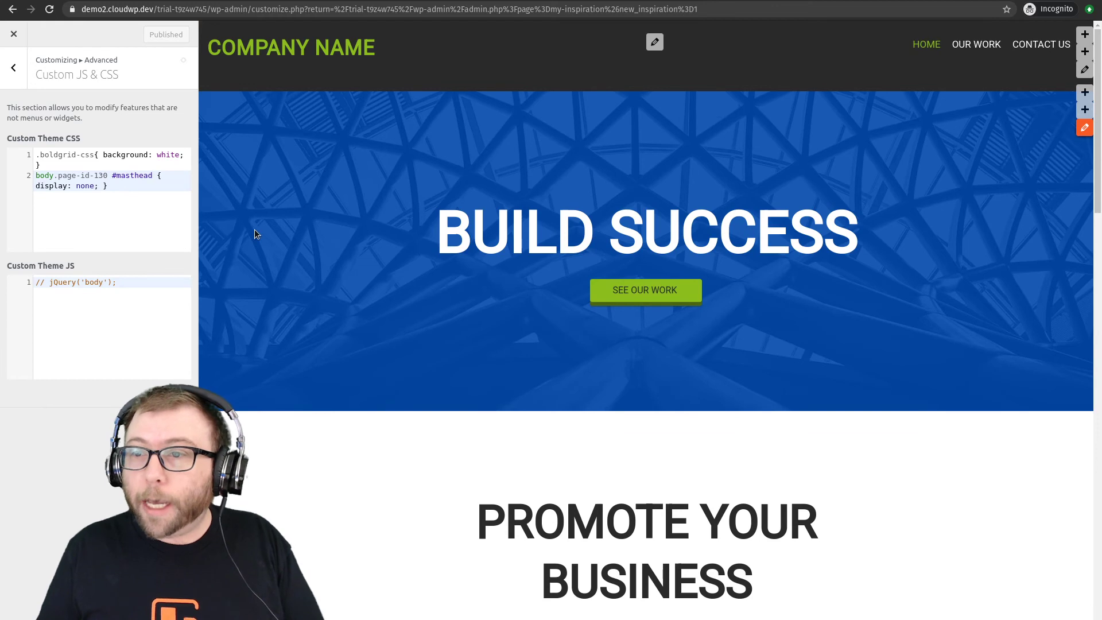
pyautogui.write(', body')
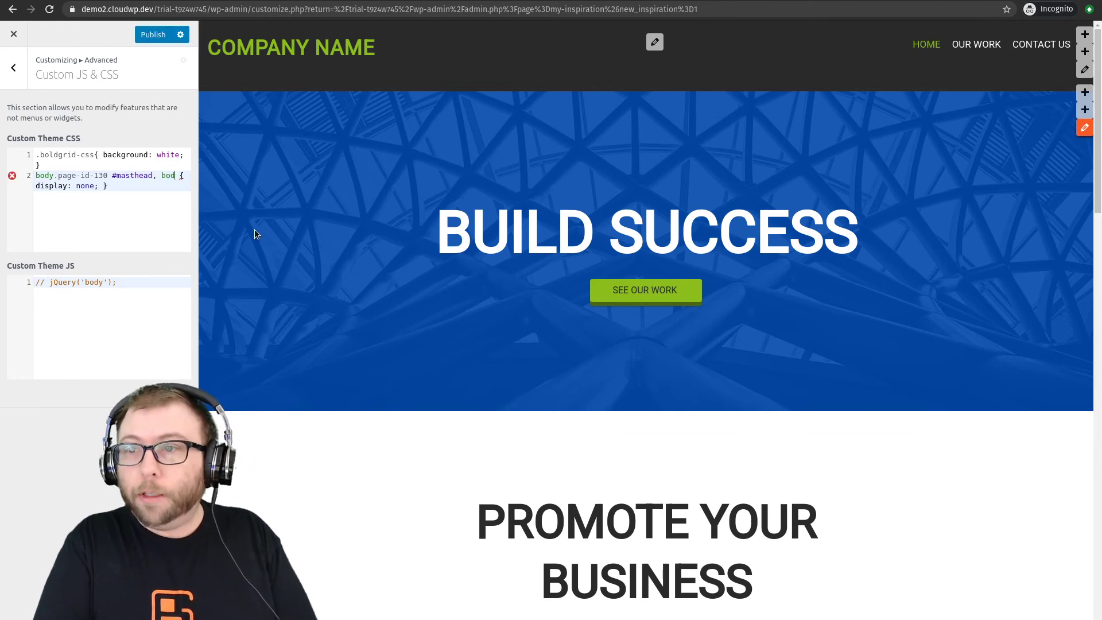
pyautogui.write('.page-i')
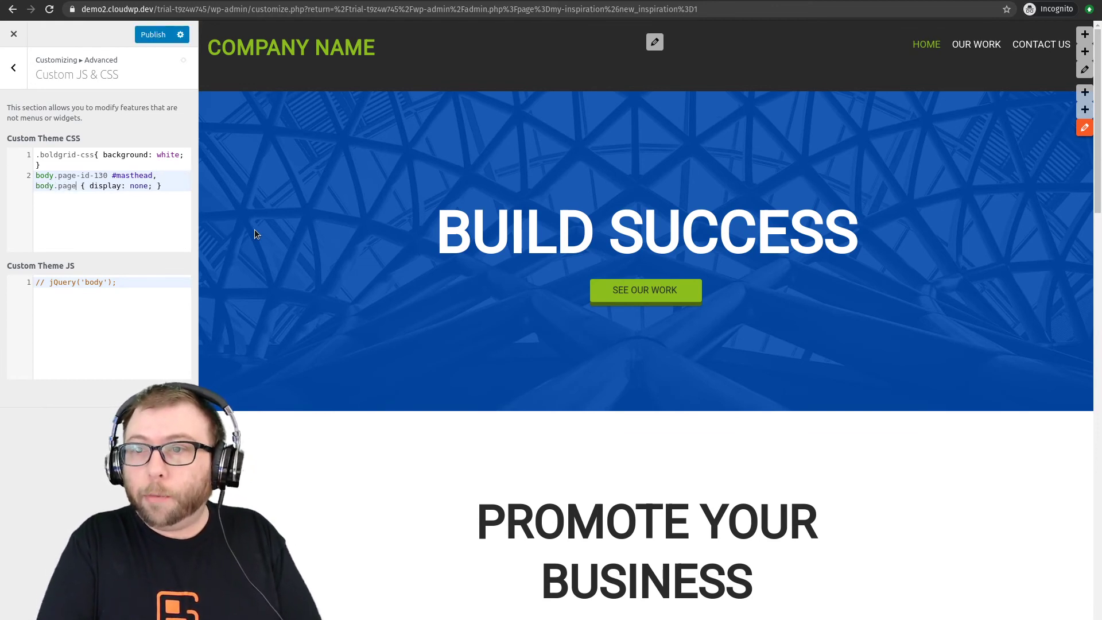
pyautogui.write('d-XXX')
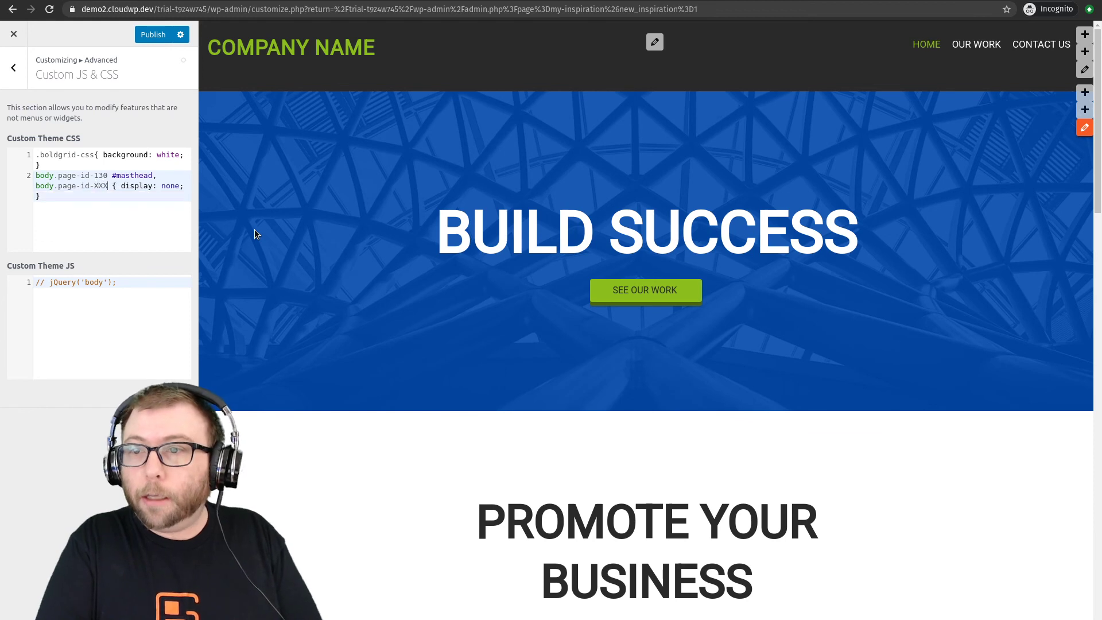
pyautogui.write(' #masthead,')
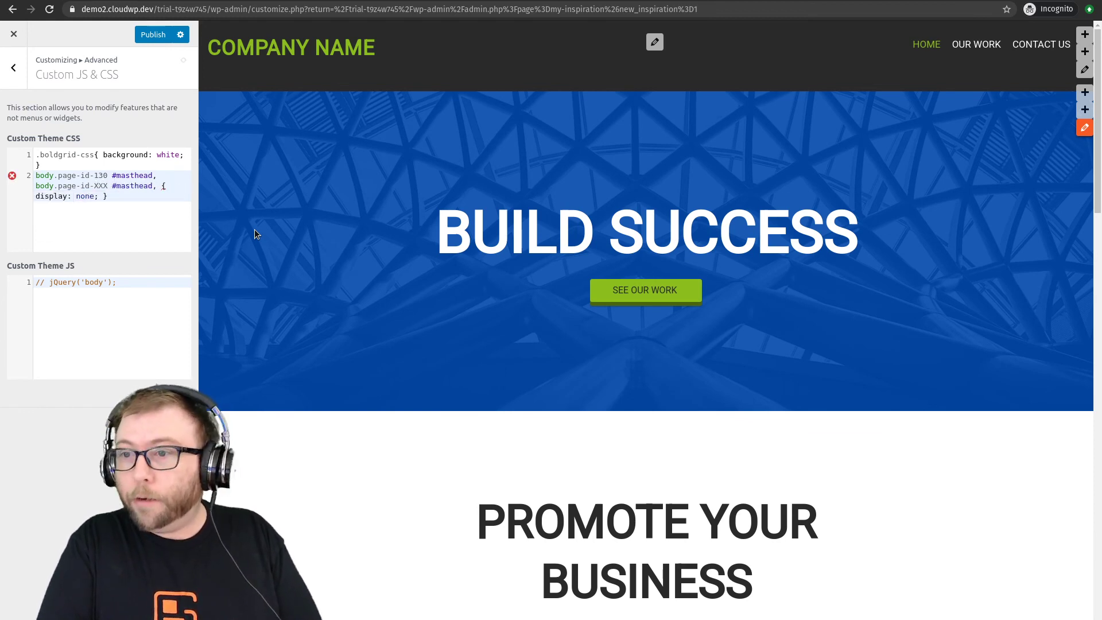
pyautogui.press('BackSpace')
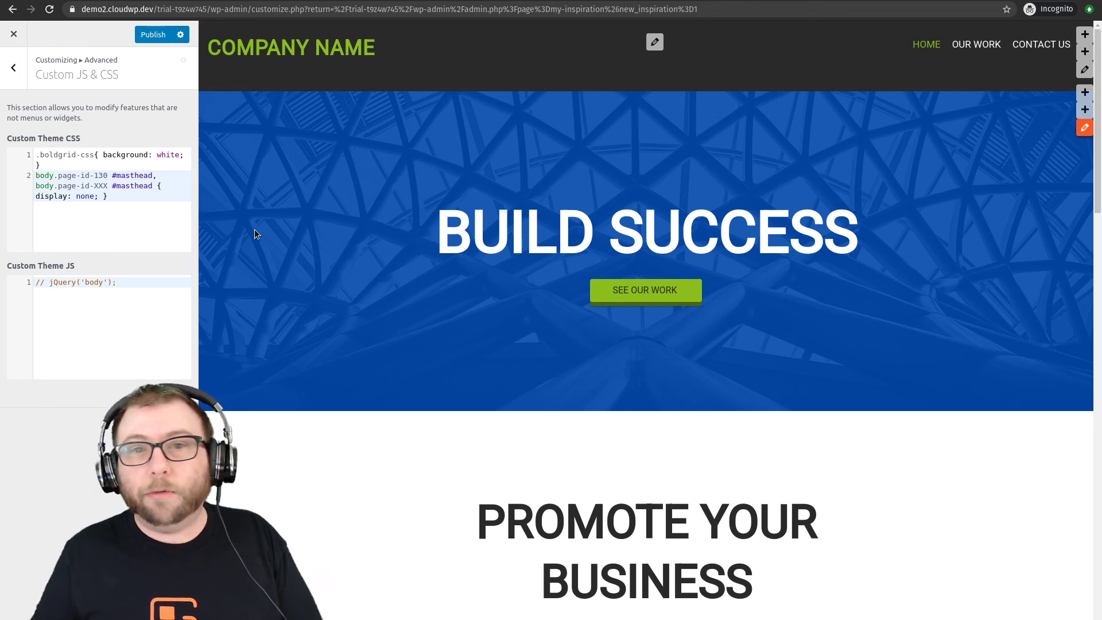